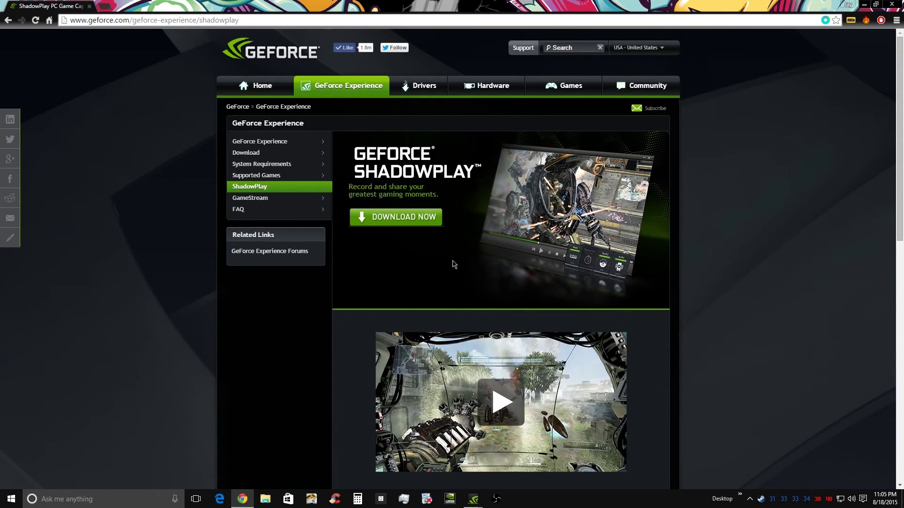
# - Scroll the geforce.com ShadowPlay page past the video down to its Features list
pyautogui.scroll(-2, 452, 266)
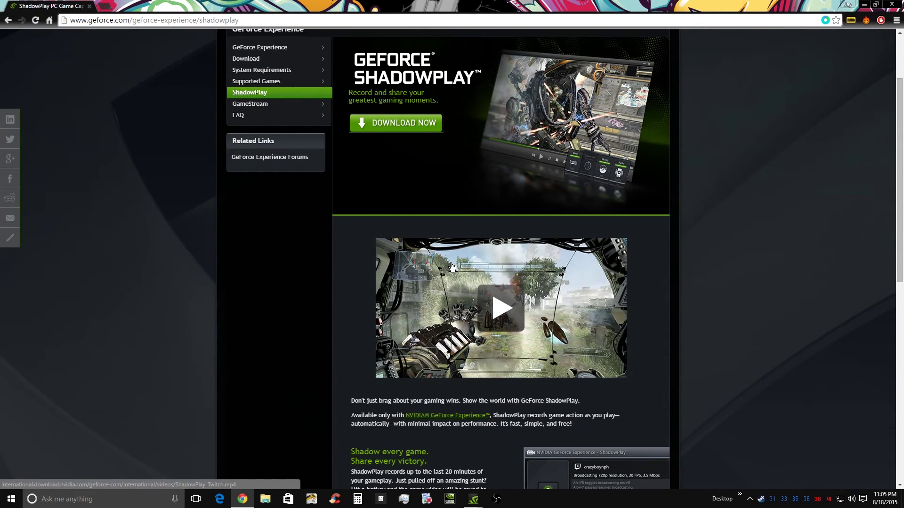
pyautogui.scroll(-1, 451, 266)
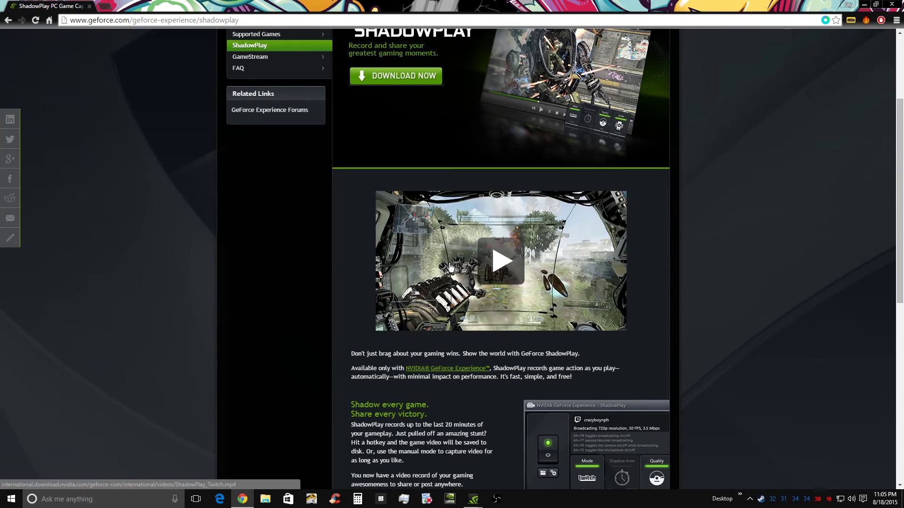
pyautogui.scroll(1, 449, 267)
pyautogui.scroll(1, 449, 268)
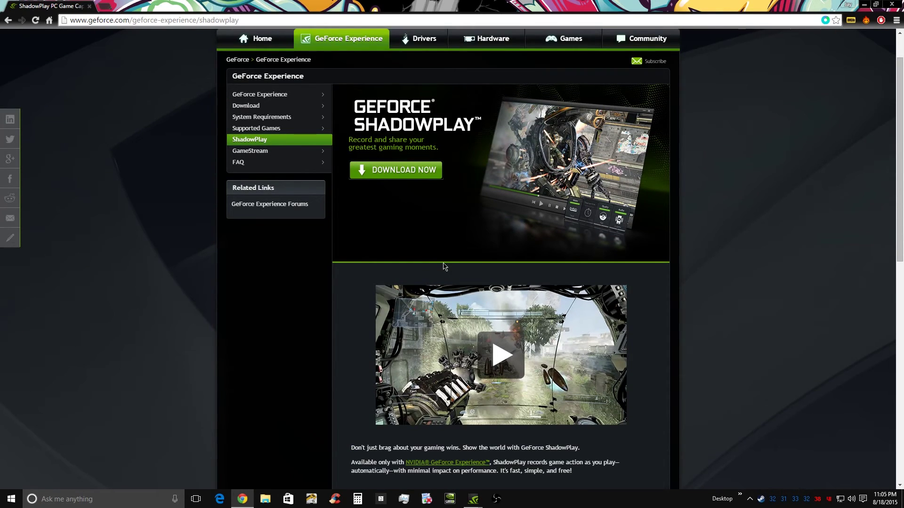
pyautogui.scroll(-2, 444, 267)
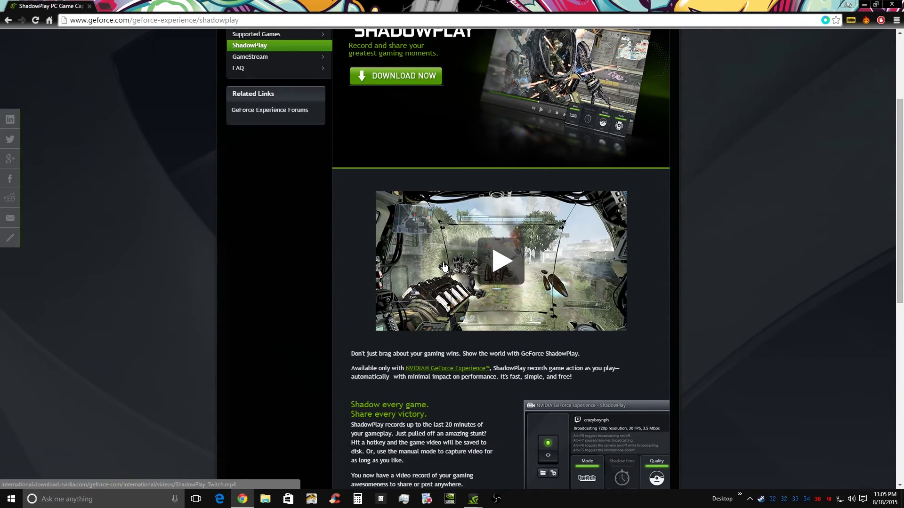
pyautogui.scroll(-2, 444, 267)
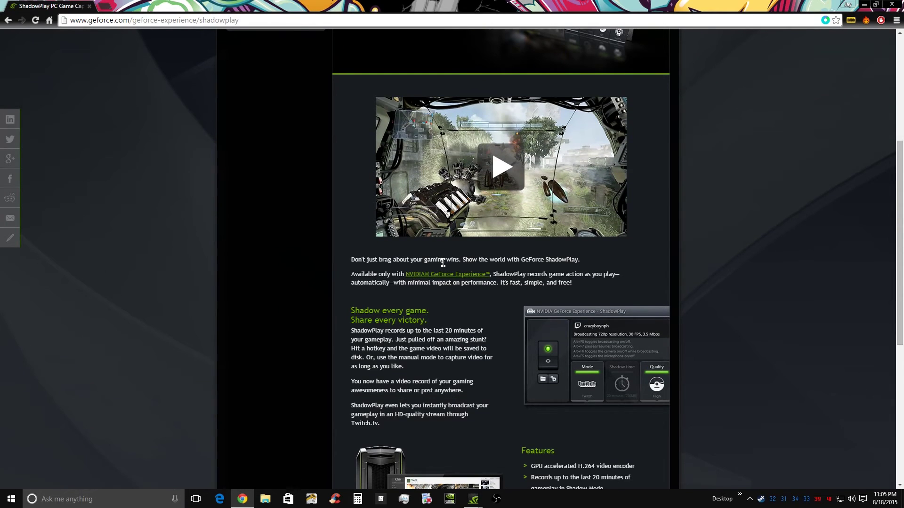
pyautogui.scroll(-3, 443, 262)
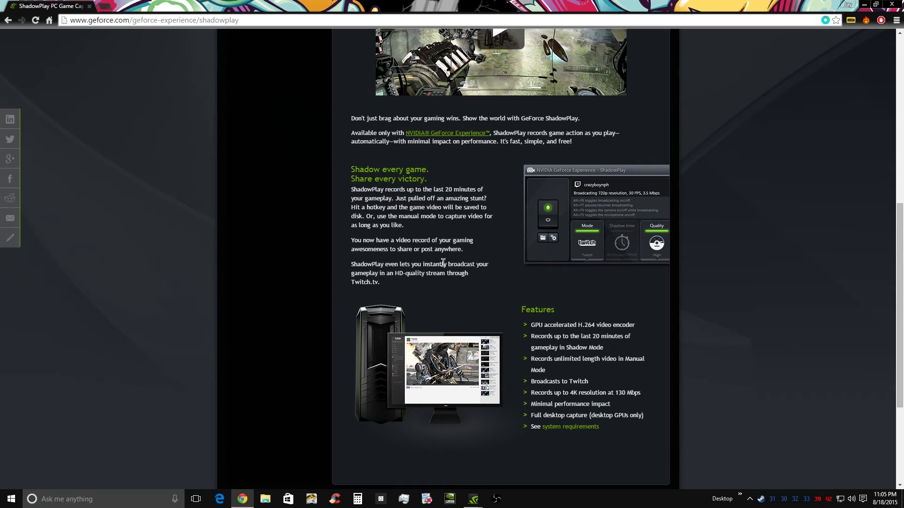
pyautogui.scroll(-2, 443, 262)
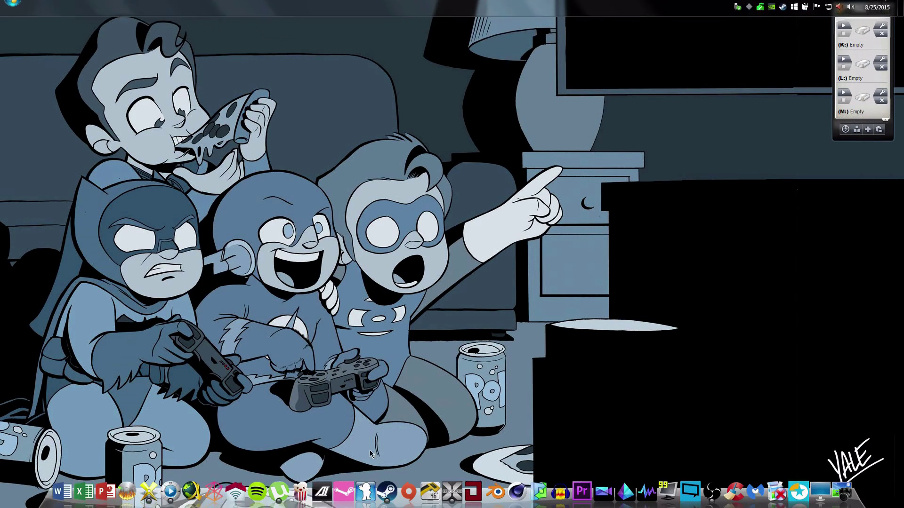
# - Launch GeForce Experience, shift its window right, and show the Games list with Left 4 Dead 2
pyautogui.click(274, 14)
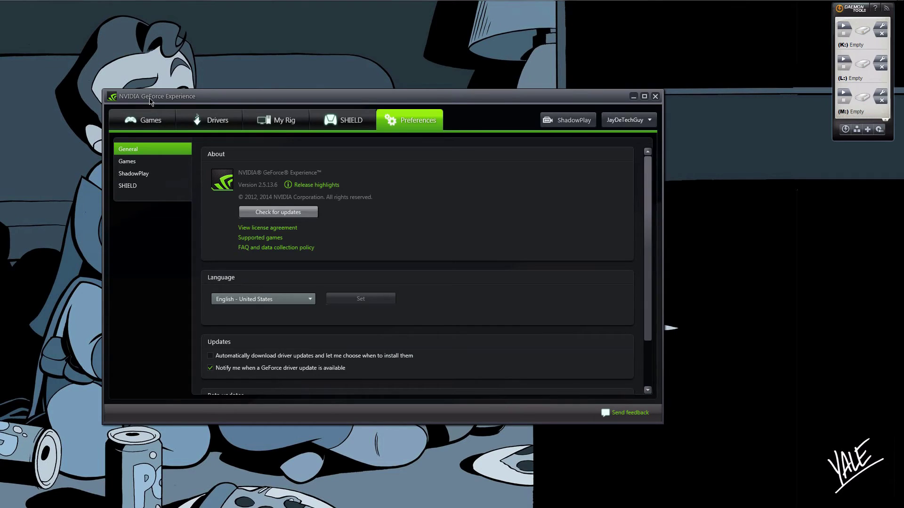
pyautogui.moveTo(151, 101); pyautogui.dragTo(188, 101)
pyautogui.click(182, 121)
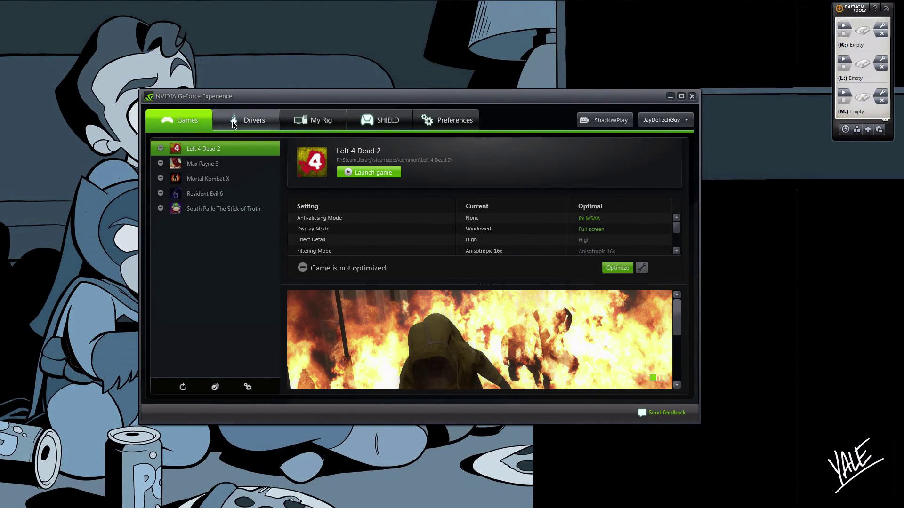
# - Check the graphics driver status and view this PC's hardware details under My Rig
pyautogui.click(228, 124)
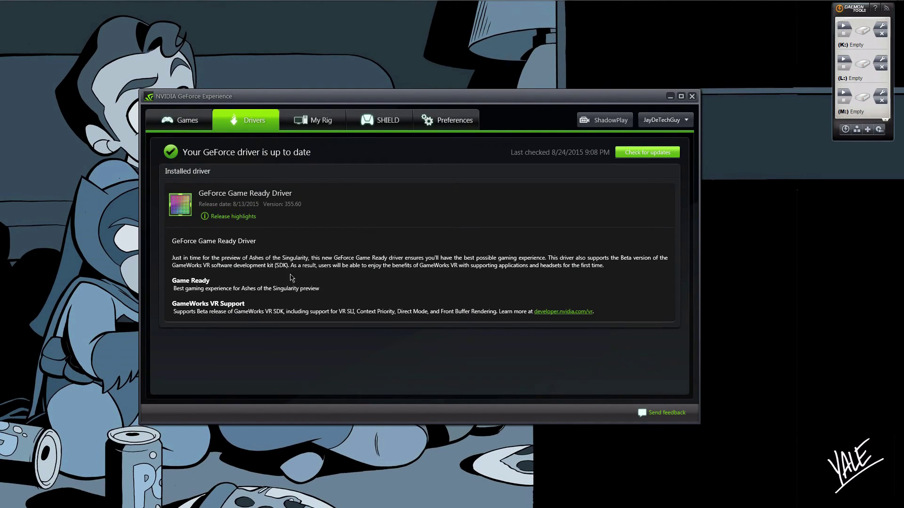
pyautogui.click(324, 127)
pyautogui.scroll(-1, 426, 279)
pyautogui.scroll(1, 425, 278)
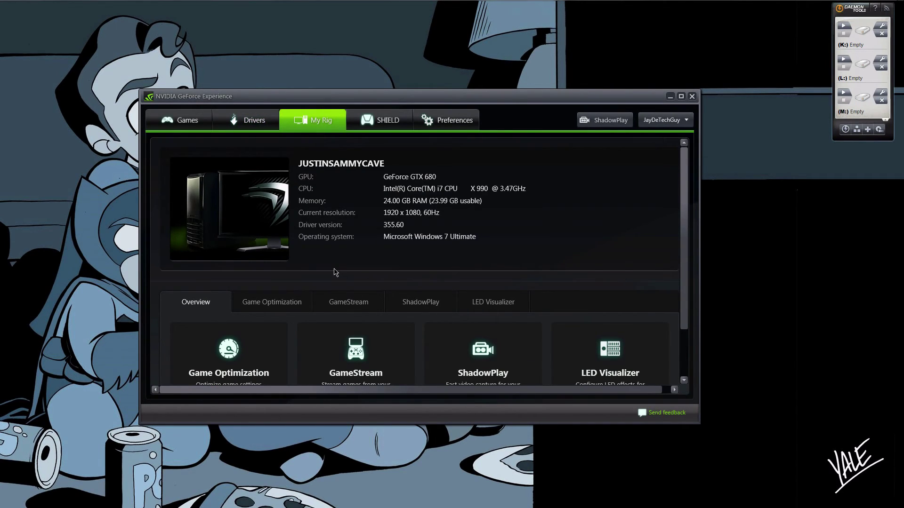
pyautogui.scroll(-3, 335, 272)
pyautogui.scroll(1, 333, 274)
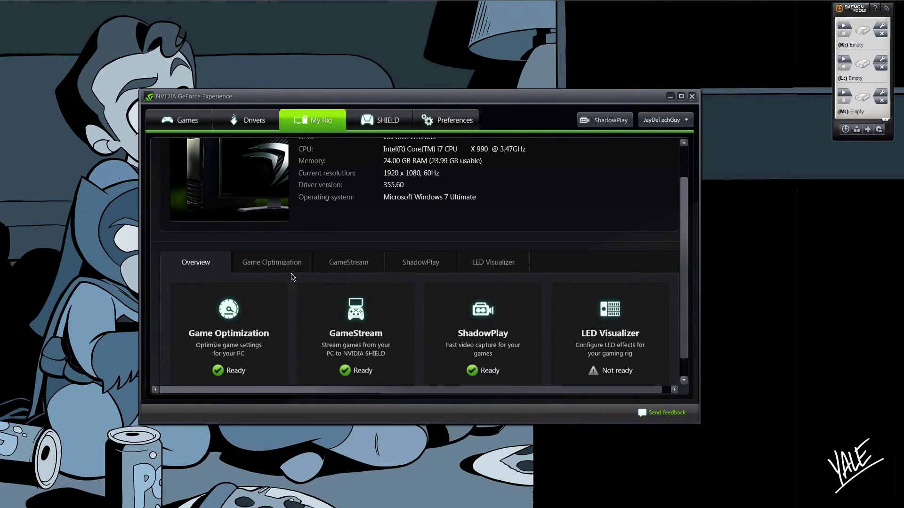
# - Review the Game Optimization, GameStream, ShadowPlay and LED Visualizer requirements, then view the SHIELD page
pyautogui.click(285, 273)
pyautogui.click(335, 270)
pyautogui.click(451, 270)
pyautogui.click(481, 269)
pyautogui.scroll(3, 324, 272)
pyautogui.click(390, 122)
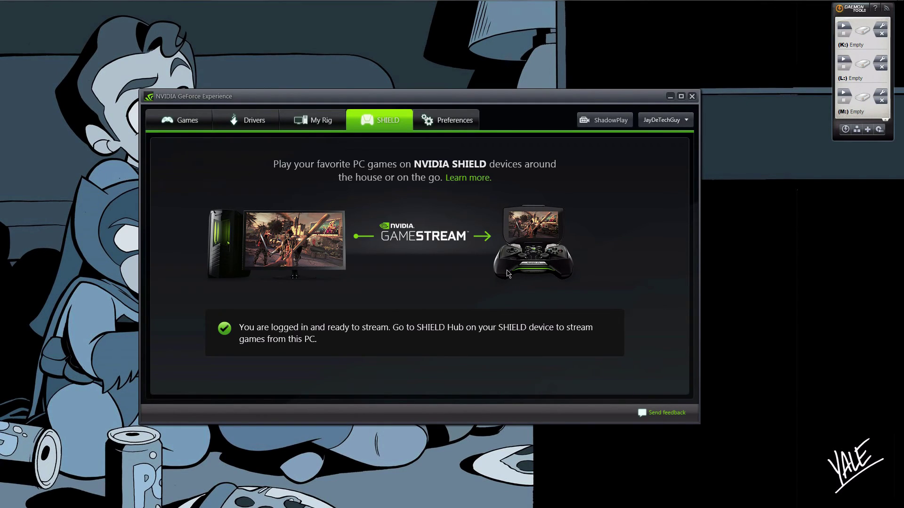
# - From Preferences, bring up the ShadowPlay panel set to Manual recording and reposition it
pyautogui.click(447, 126)
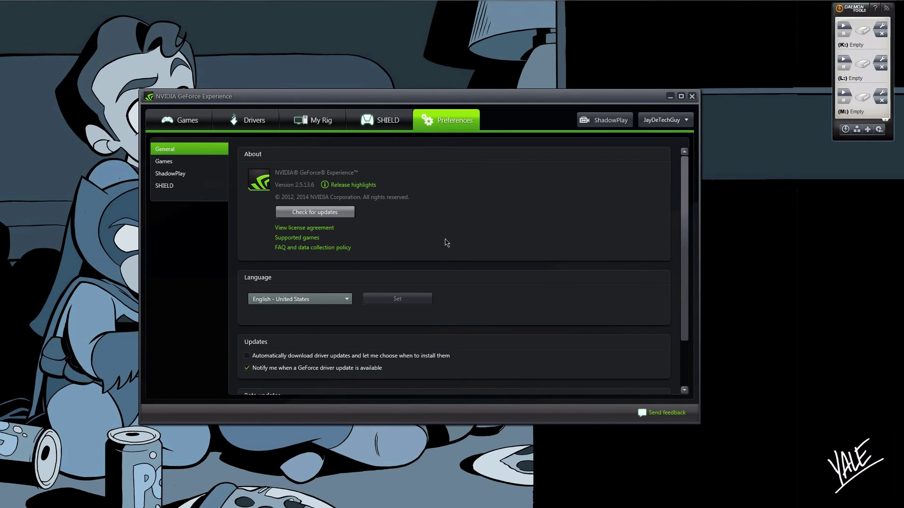
pyautogui.moveTo(526, 102)
pyautogui.mouseDown()
pyautogui.moveTo(517, 58)
pyautogui.moveTo(517, 94)
pyautogui.mouseUp()
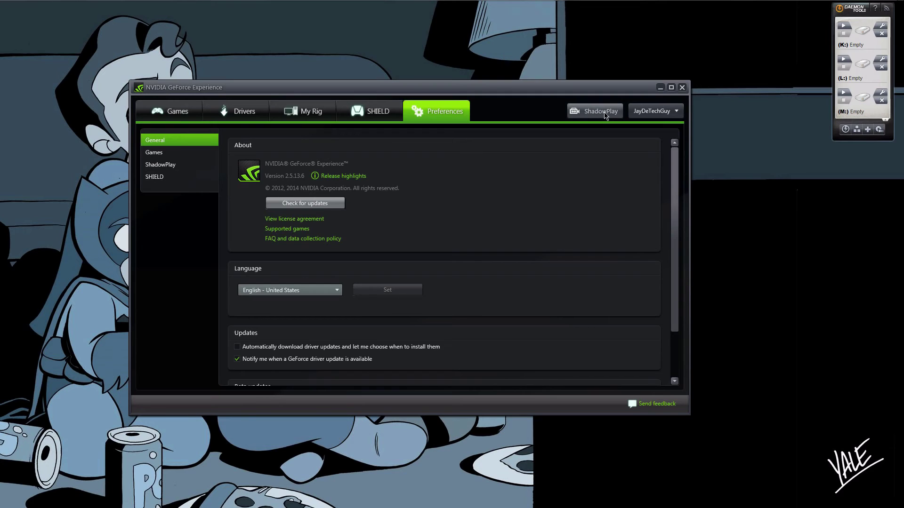
pyautogui.click(578, 115)
pyautogui.moveTo(353, 193); pyautogui.dragTo(344, 201)
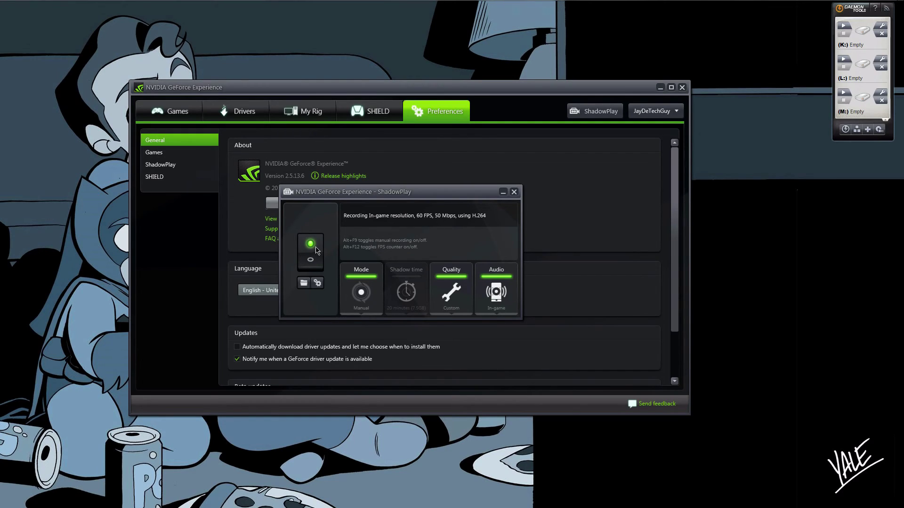
pyautogui.moveTo(337, 193); pyautogui.dragTo(306, 197)
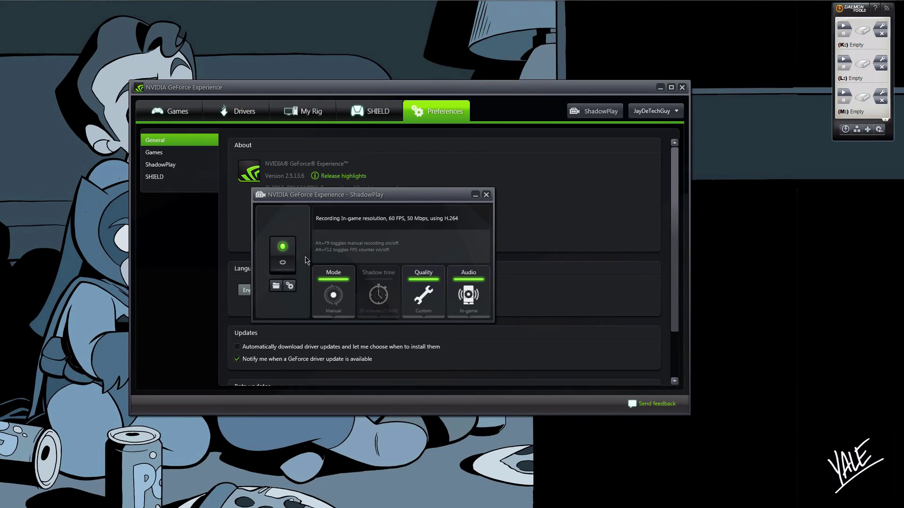
# - Inspect the recordings folder, close it, and bring up the ShadowPlay preferences
pyautogui.click(276, 286)
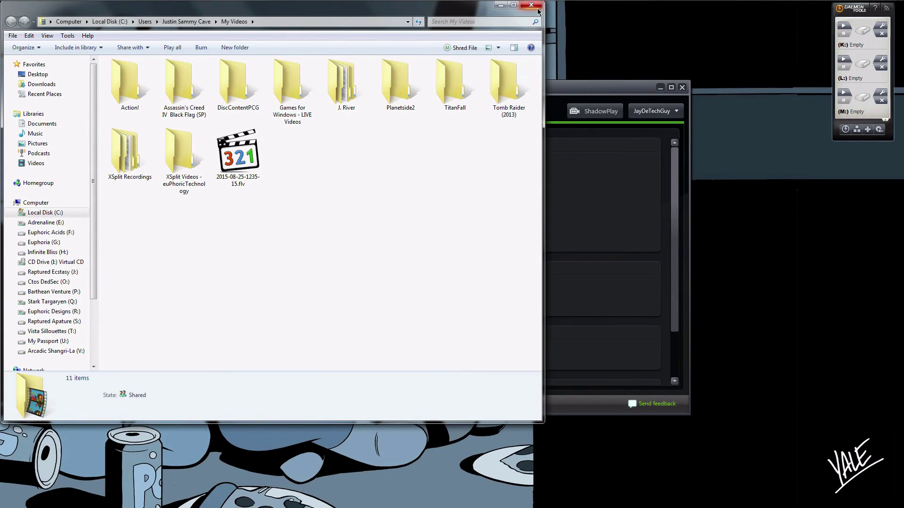
pyautogui.click(531, 6)
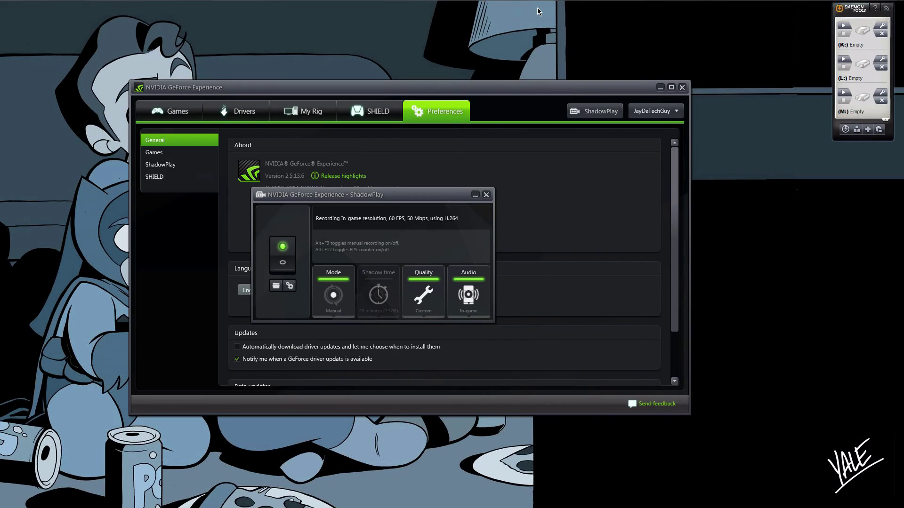
pyautogui.click(290, 287)
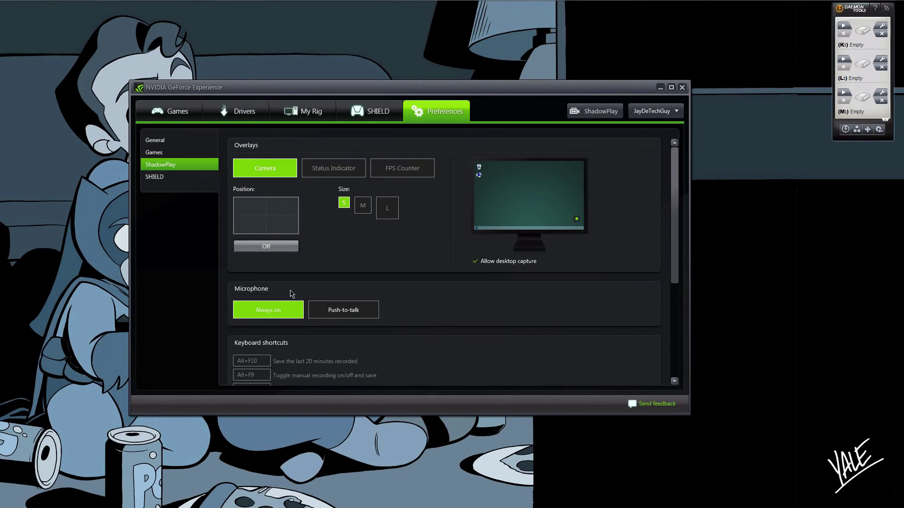